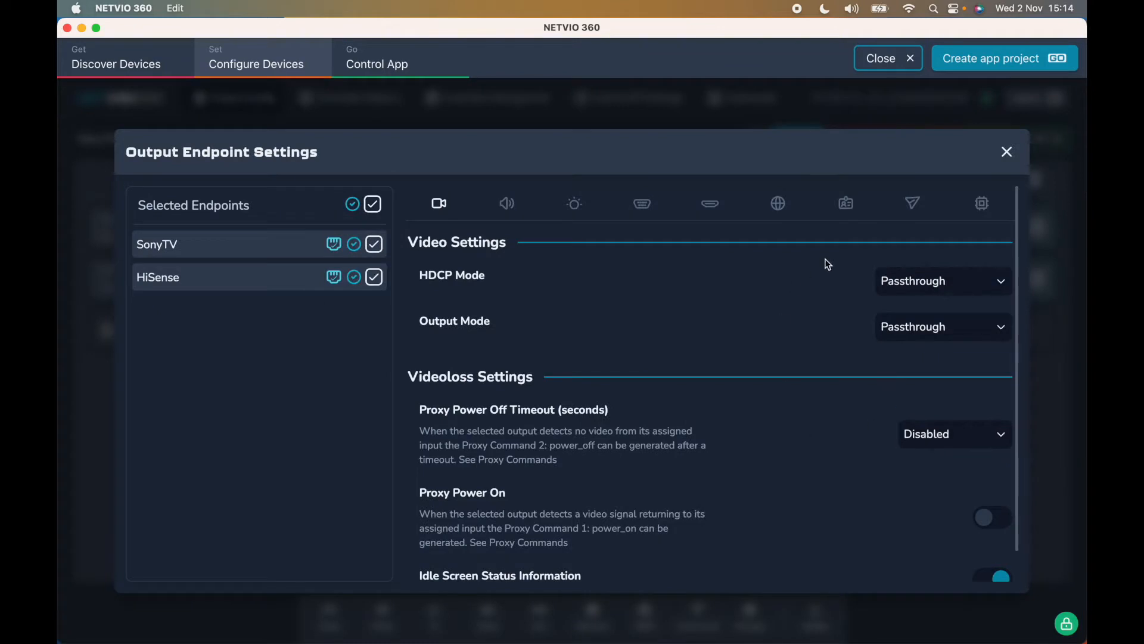
- Set the HDCP mode of the selected output endpoints to Always HDCP v1.x
{"action": "left_click", "coordinate": [976, 283]}
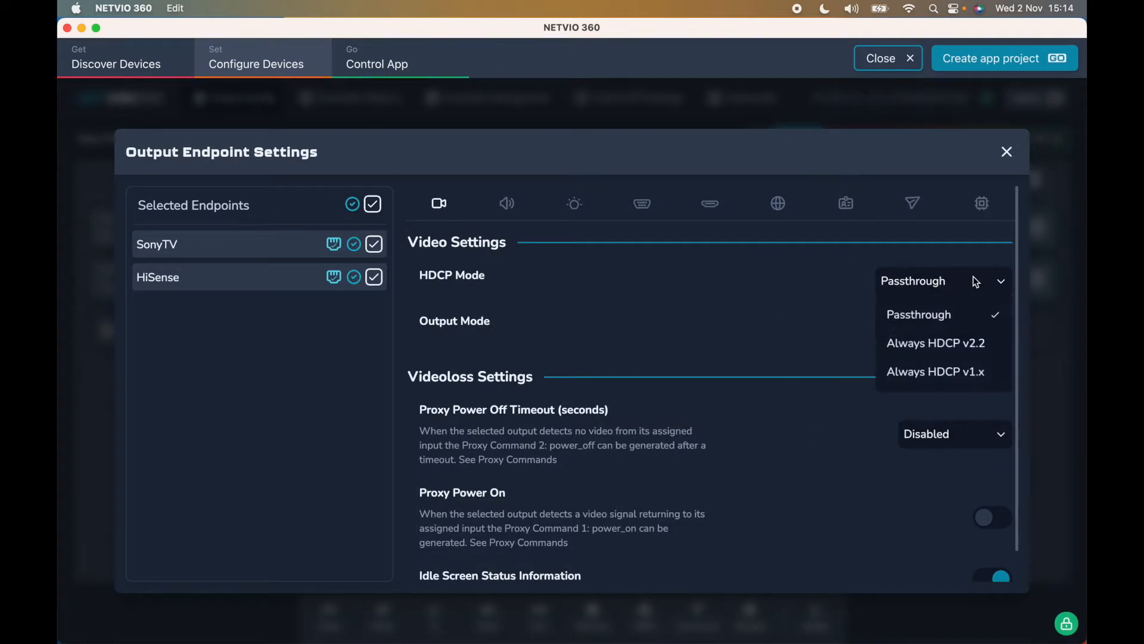
{"action": "left_click", "coordinate": [964, 373]}
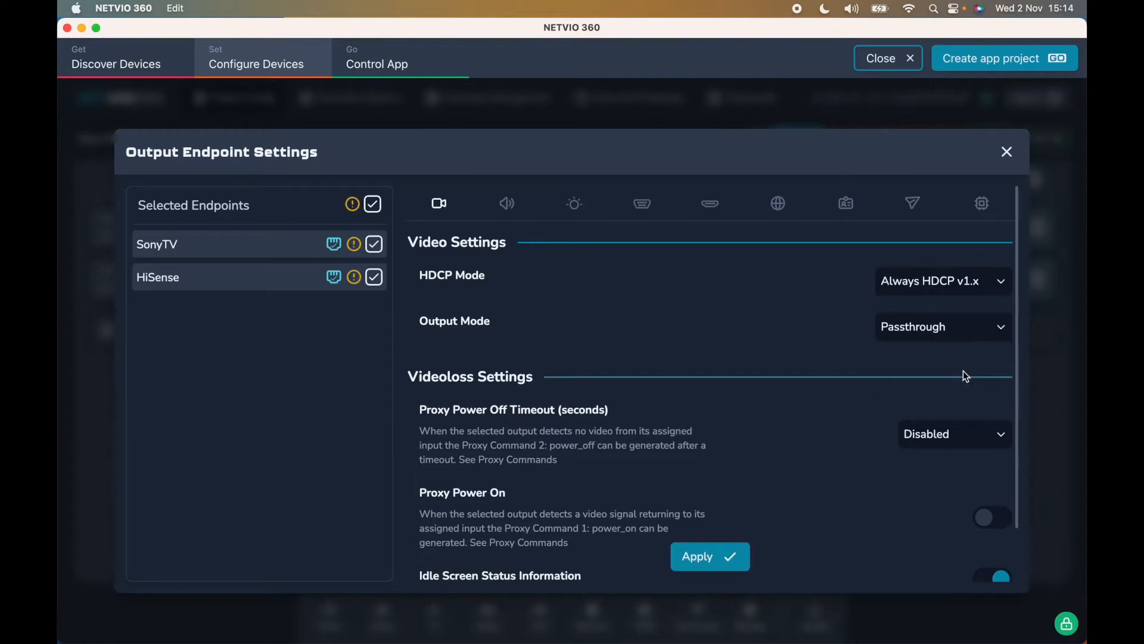
- Set the output mode to Scaler and open the resolution choices without changing them
{"action": "left_click", "coordinate": [949, 326]}
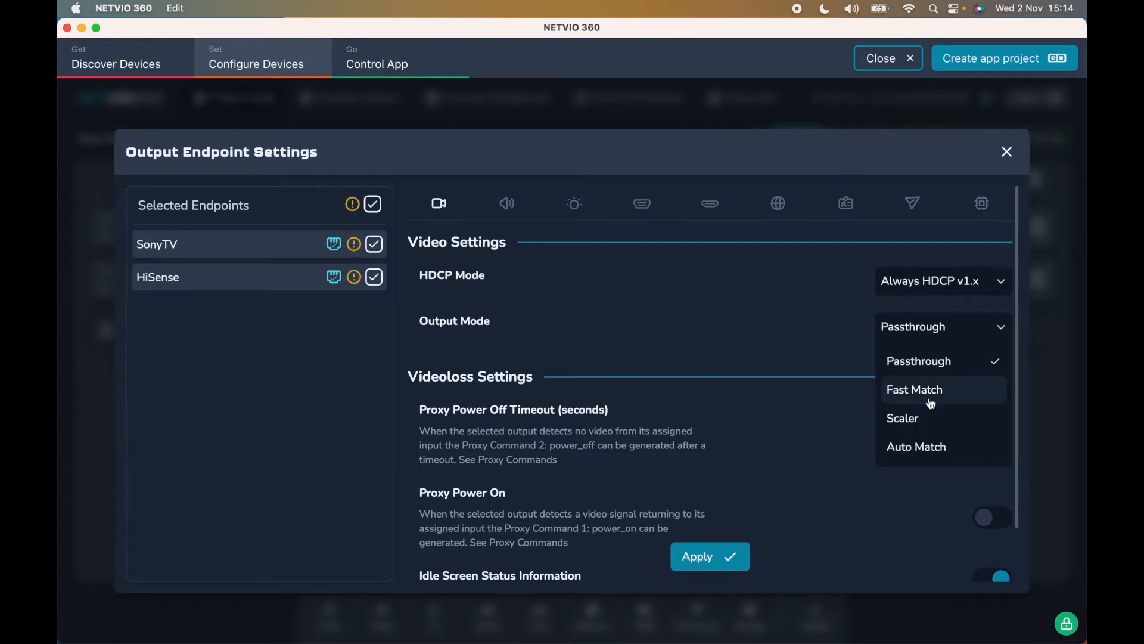
{"action": "left_click", "coordinate": [923, 423]}
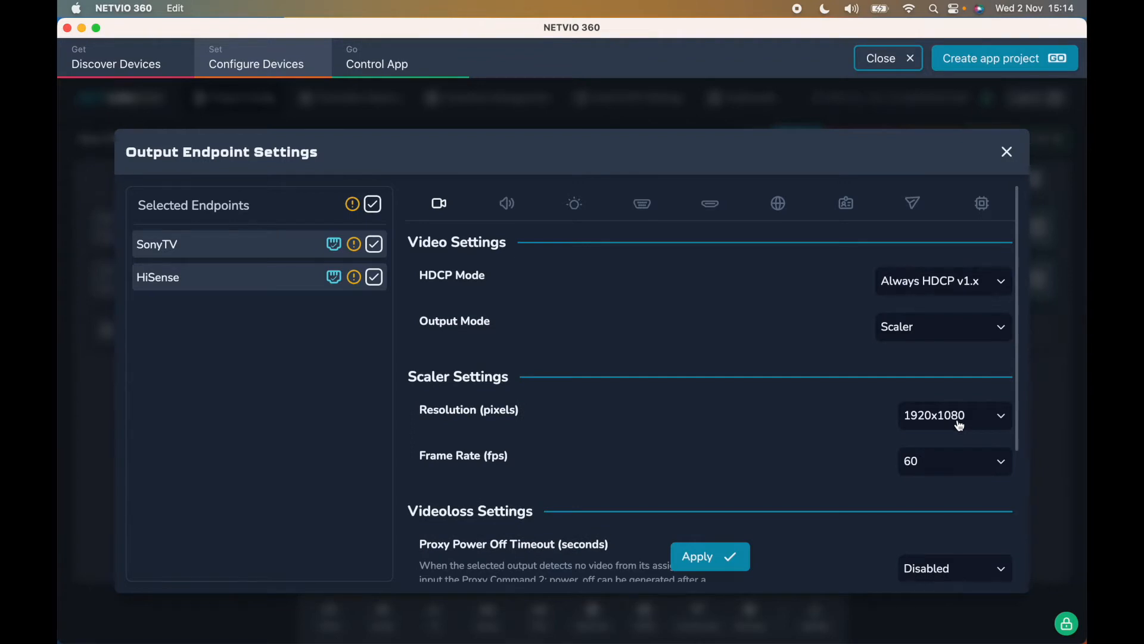
{"action": "scroll", "coordinate": [959, 425], "scroll_direction": "down", "scroll_amount": 3}
{"action": "left_click", "coordinate": [953, 325]}
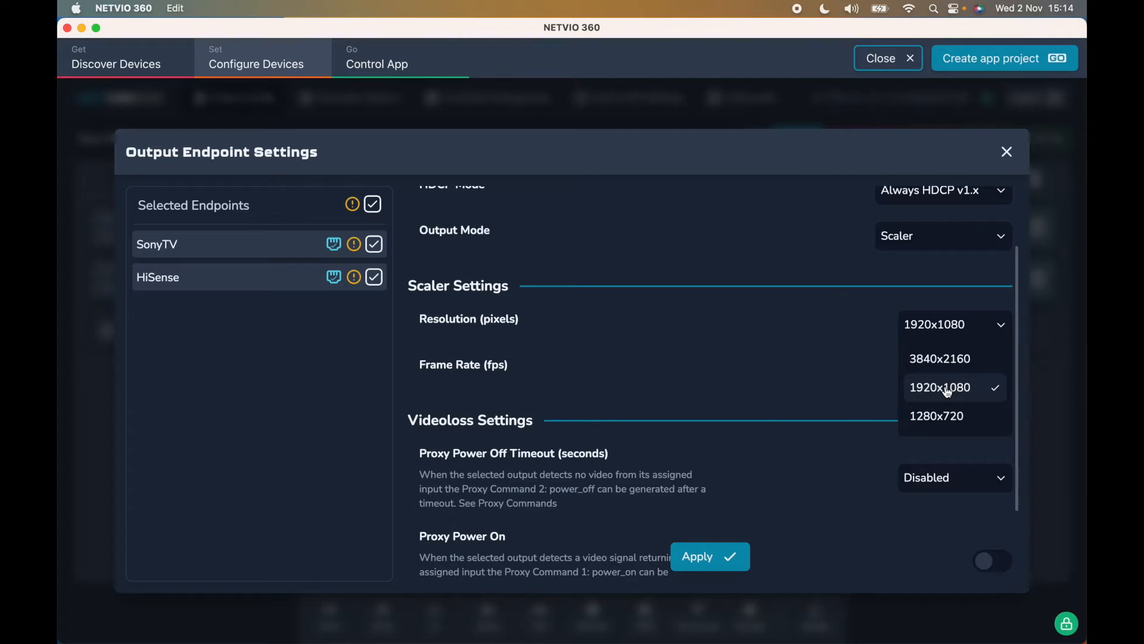
{"action": "left_click", "coordinate": [882, 365]}
- Switch the output mode back to Passthrough
{"action": "scroll", "coordinate": [884, 365], "scroll_direction": "up", "scroll_amount": 3}
{"action": "left_click", "coordinate": [925, 327]}
{"action": "left_click", "coordinate": [927, 371]}
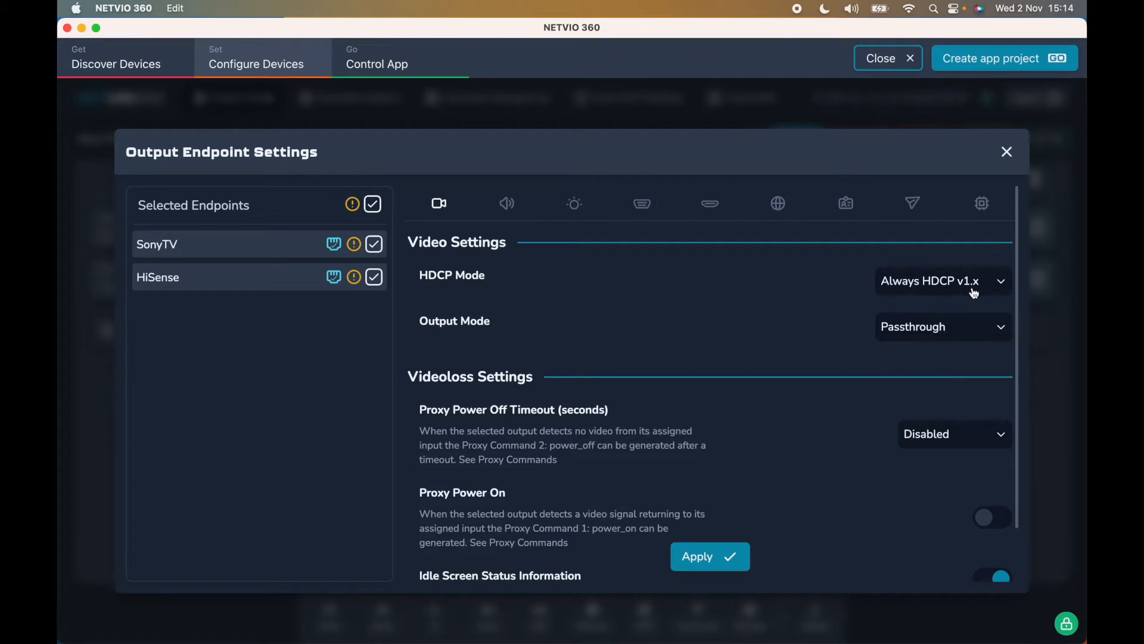
- Set the output mode to Scaler with a frame rate of 50 fps
{"action": "left_click", "coordinate": [968, 328]}
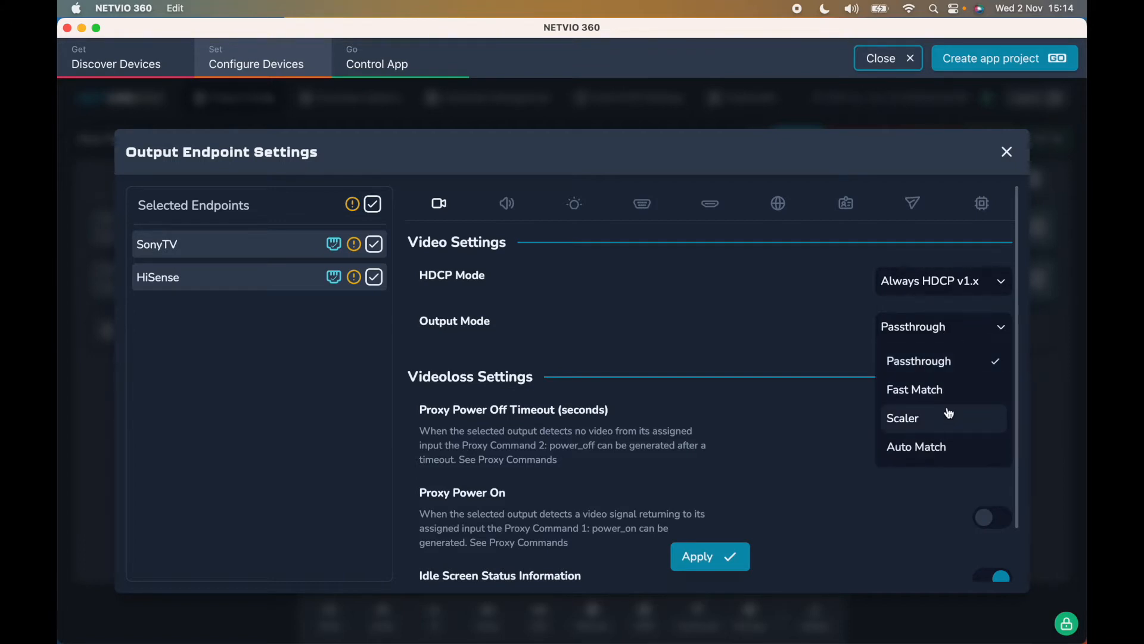
{"action": "left_click", "coordinate": [946, 412]}
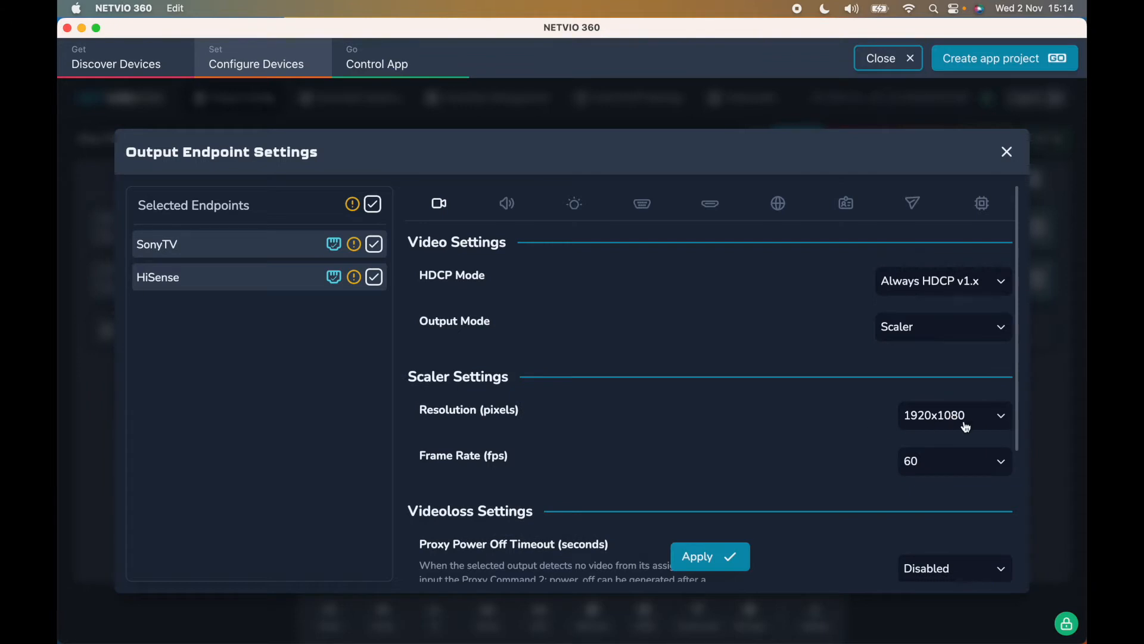
{"action": "left_click", "coordinate": [963, 471]}
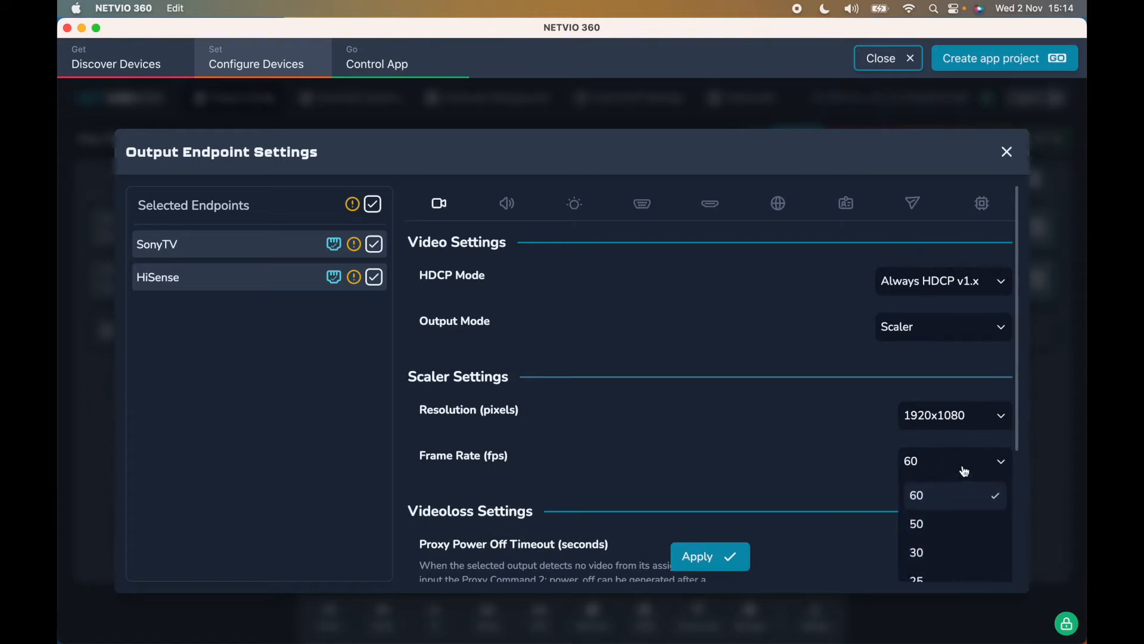
{"action": "left_click", "coordinate": [961, 524]}
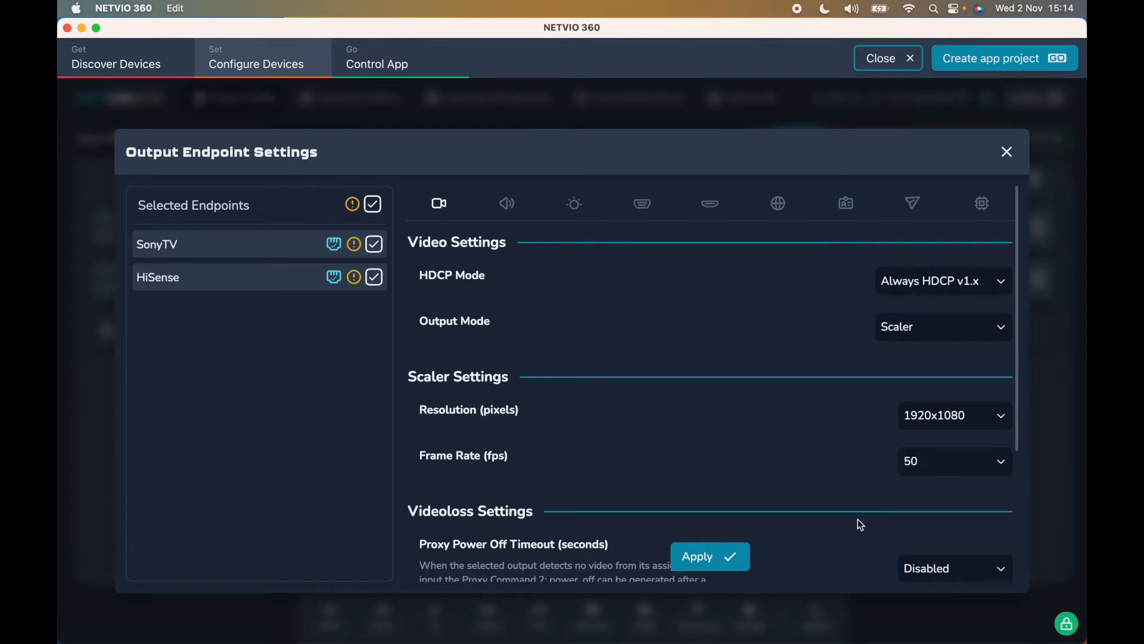
- Set the Proxy Power Off Timeout to 30 seconds
{"action": "scroll", "coordinate": [859, 522], "scroll_direction": "down", "scroll_amount": 3}
{"action": "scroll", "coordinate": [857, 520], "scroll_direction": "down", "scroll_amount": 2}
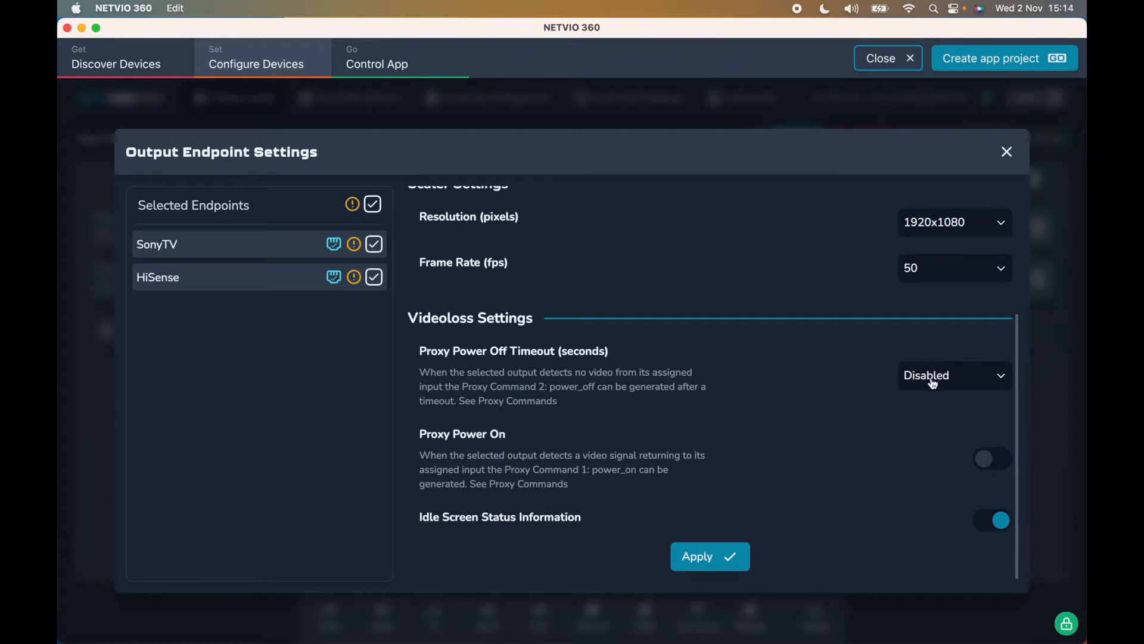
{"action": "left_click", "coordinate": [969, 378]}
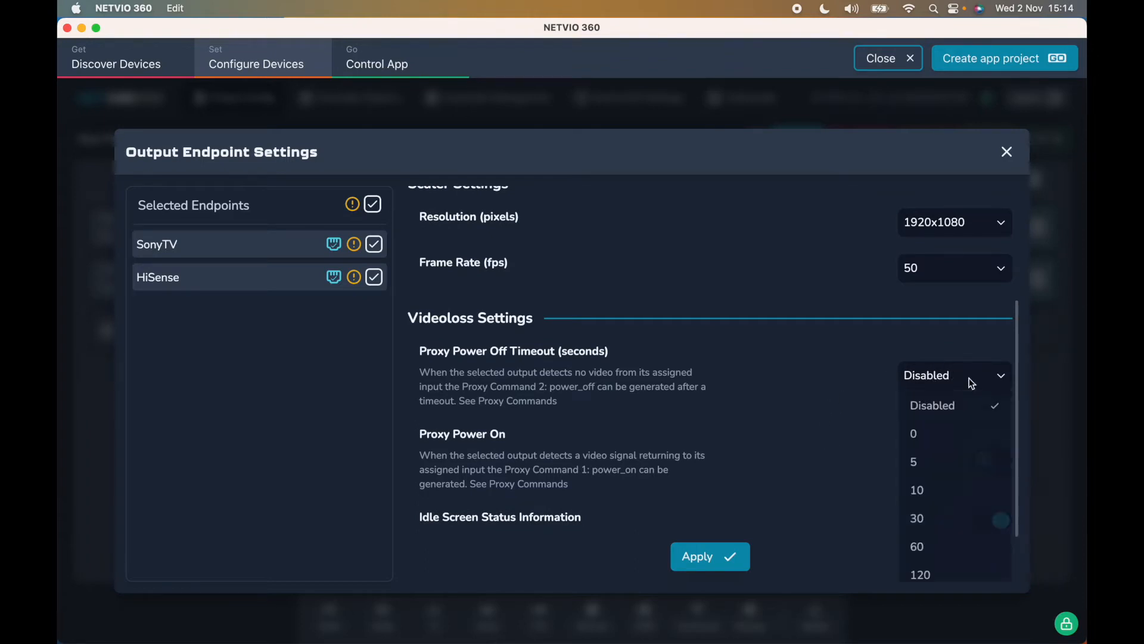
{"action": "left_click", "coordinate": [935, 529]}
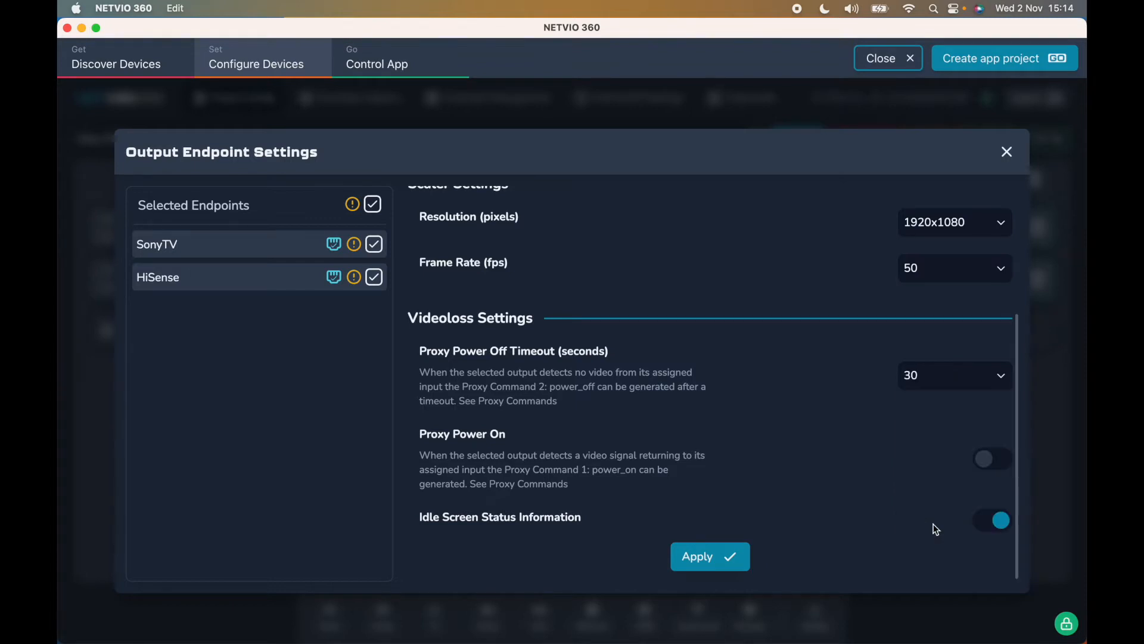
- Enable Proxy Power On and apply the video settings
{"action": "scroll", "coordinate": [907, 443], "scroll_direction": "down", "scroll_amount": 1}
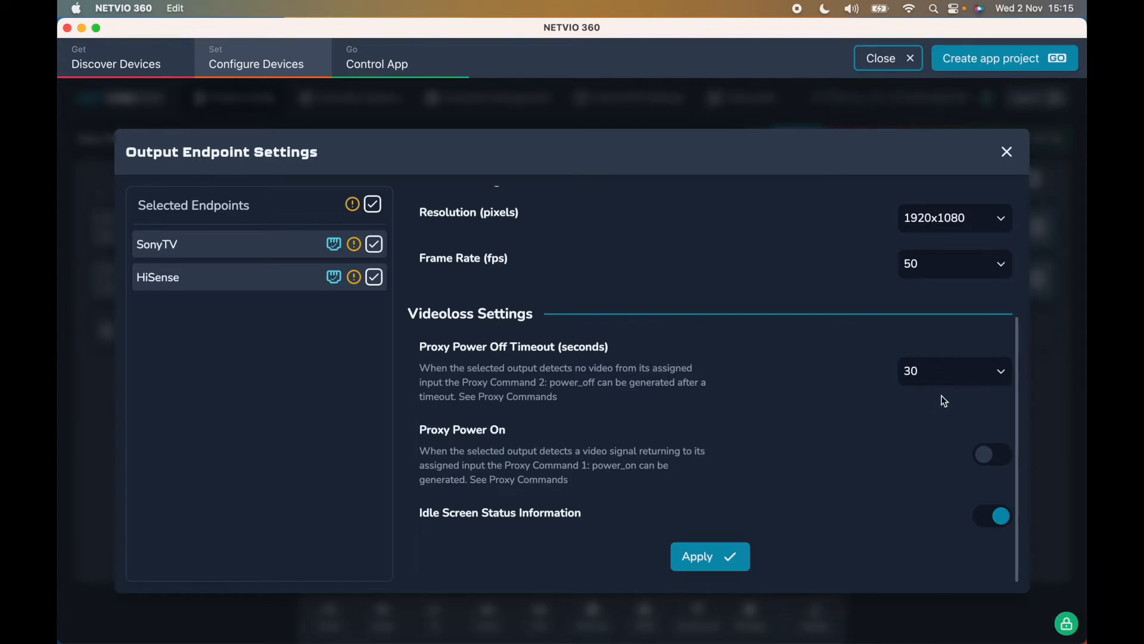
{"action": "left_click", "coordinate": [992, 454]}
{"action": "left_click", "coordinate": [733, 551]}
- Browse the audio, IR and CEC settings tabs of the output endpoints
{"action": "scroll", "coordinate": [721, 346], "scroll_direction": "up", "scroll_amount": 1}
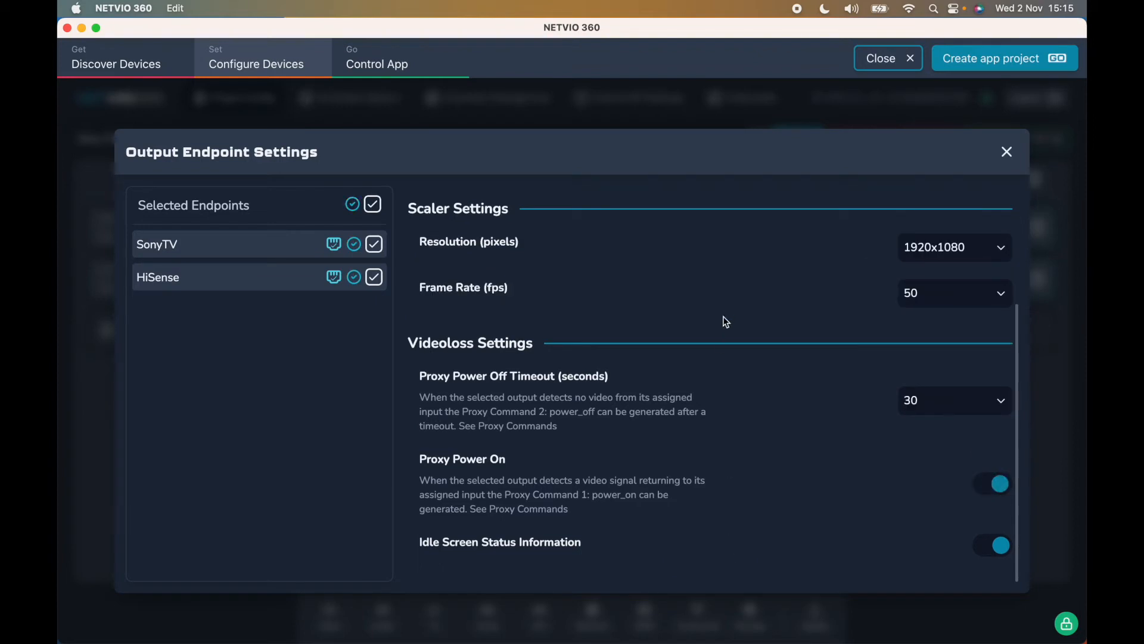
{"action": "scroll", "coordinate": [901, 250], "scroll_direction": "up", "scroll_amount": 2}
{"action": "scroll", "coordinate": [902, 268], "scroll_direction": "up", "scroll_amount": 2}
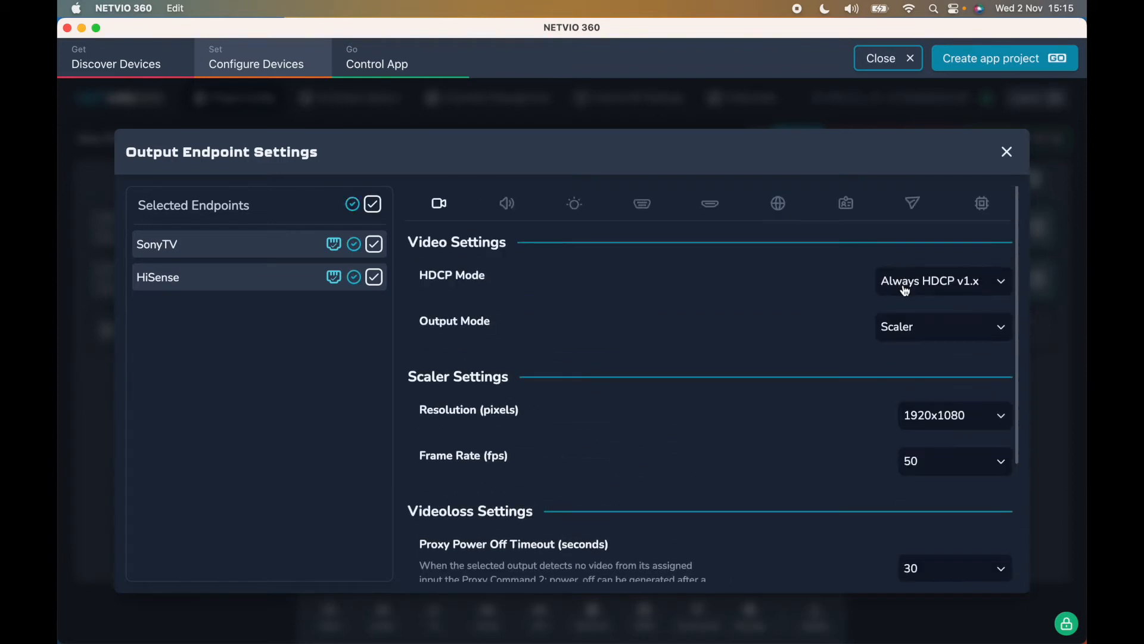
{"action": "left_click", "coordinate": [504, 204]}
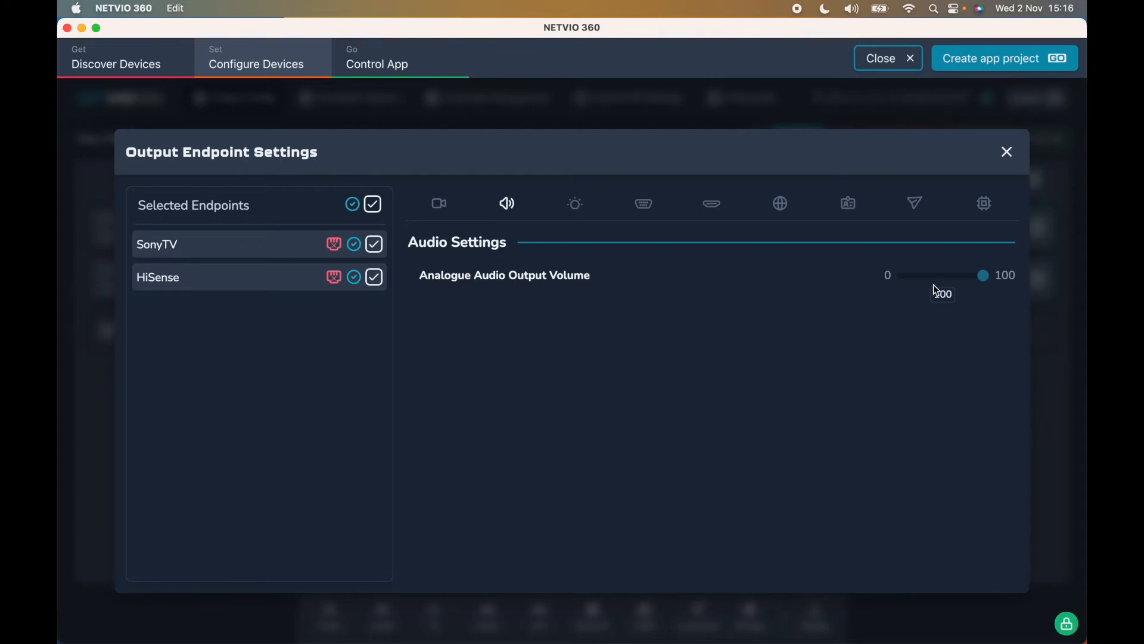
{"action": "left_click", "coordinate": [576, 206]}
{"action": "left_click", "coordinate": [653, 204]}
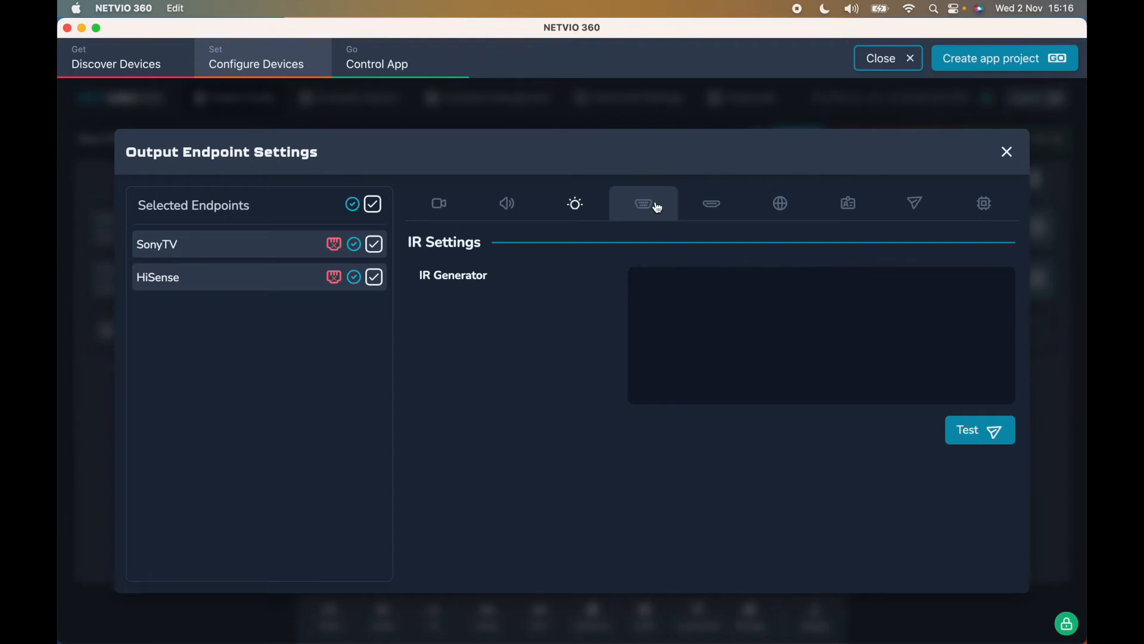
{"action": "left_click", "coordinate": [713, 208]}
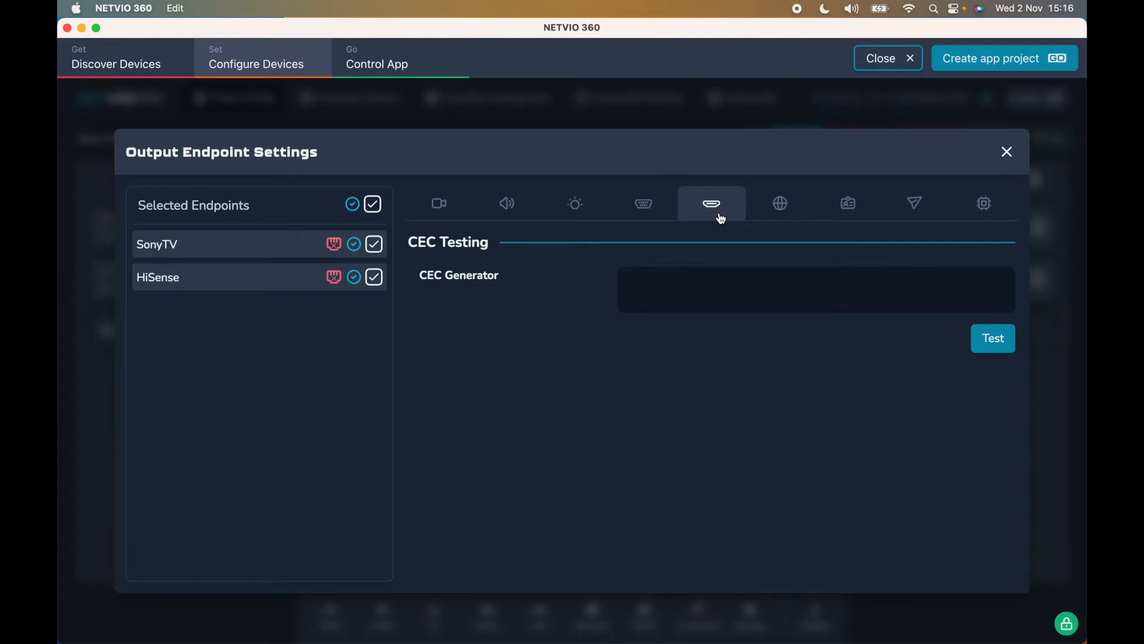
- Set the RS-232 baud rate to 9600 and apply the change
{"action": "left_click", "coordinate": [646, 212]}
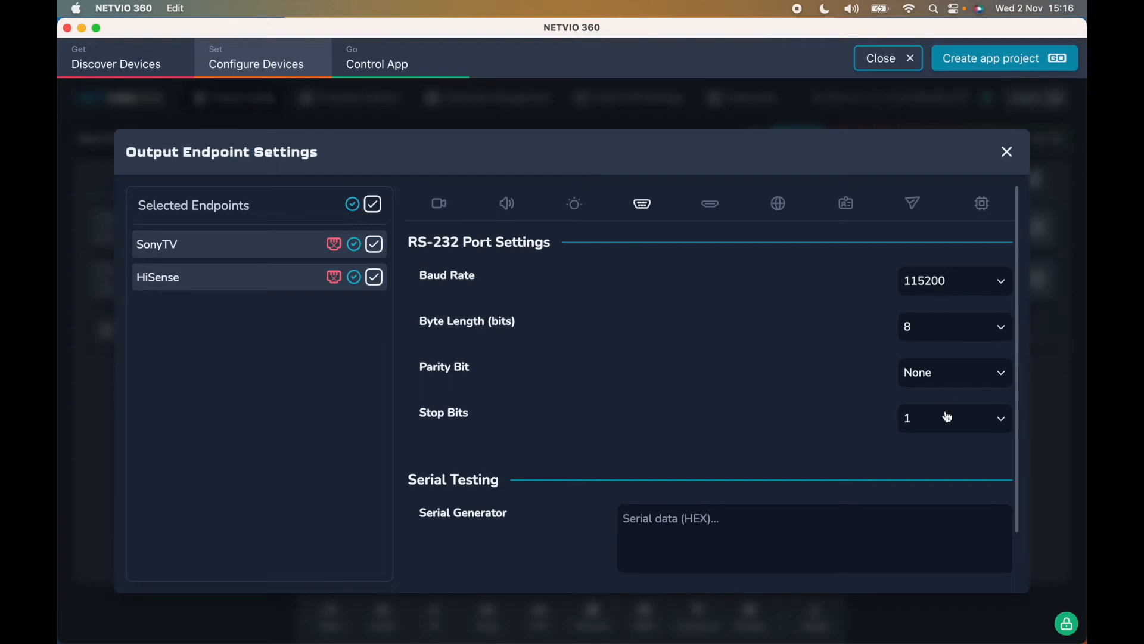
{"action": "left_click", "coordinate": [960, 281]}
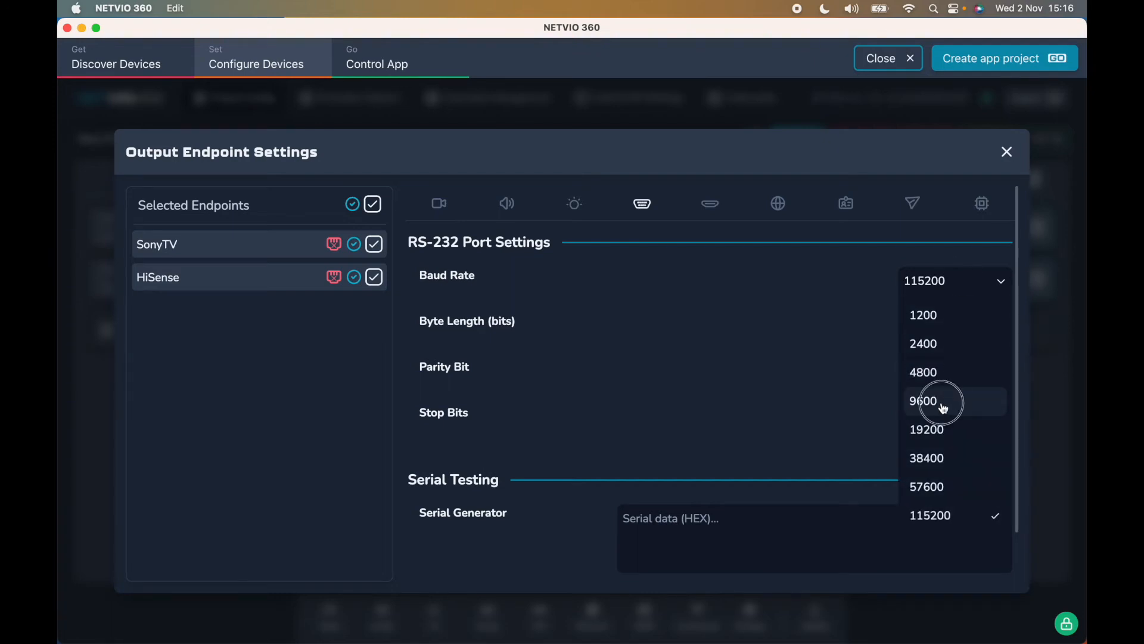
{"action": "left_click", "coordinate": [943, 408]}
{"action": "left_click", "coordinate": [706, 554]}
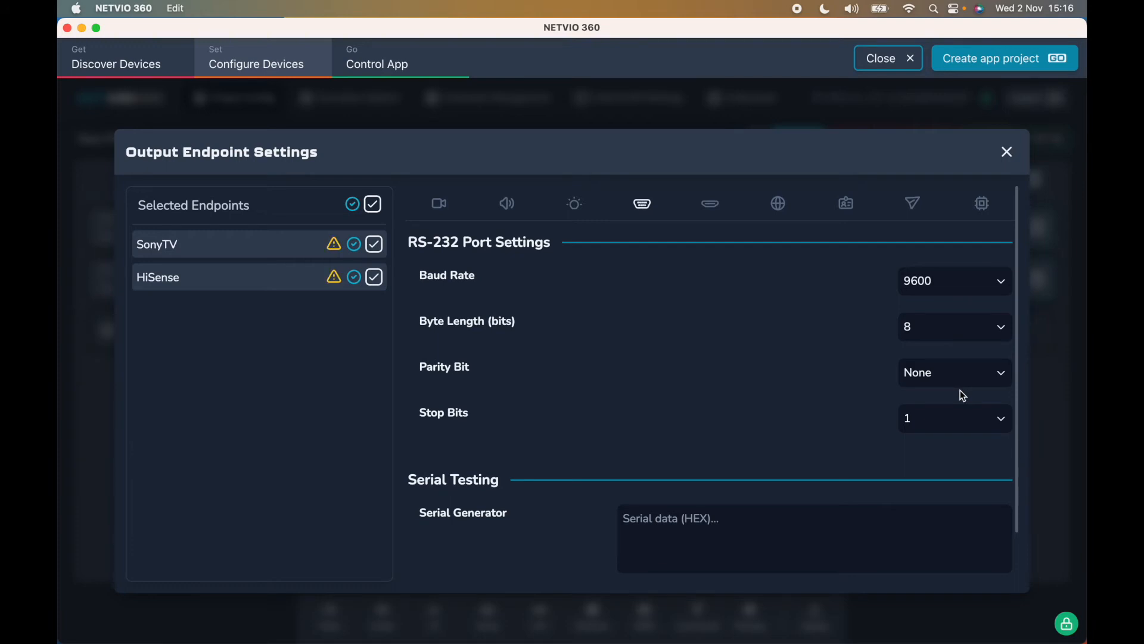
- Capture the EDID data from SonyTV alone, deselecting HiSense
{"action": "left_click", "coordinate": [780, 216]}
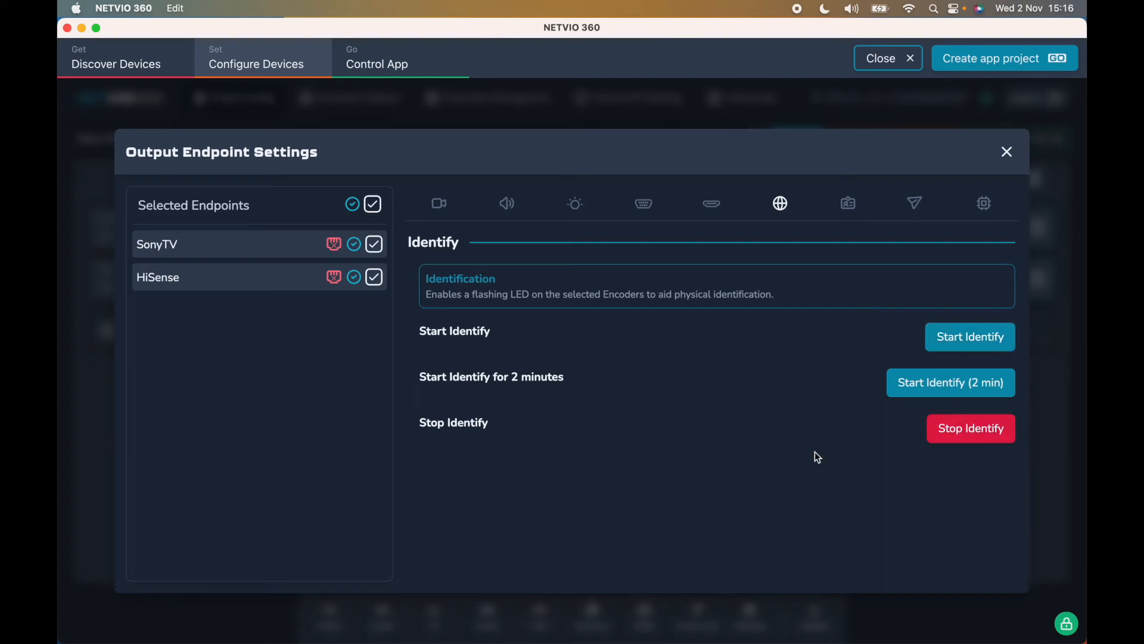
{"action": "left_click", "coordinate": [853, 204]}
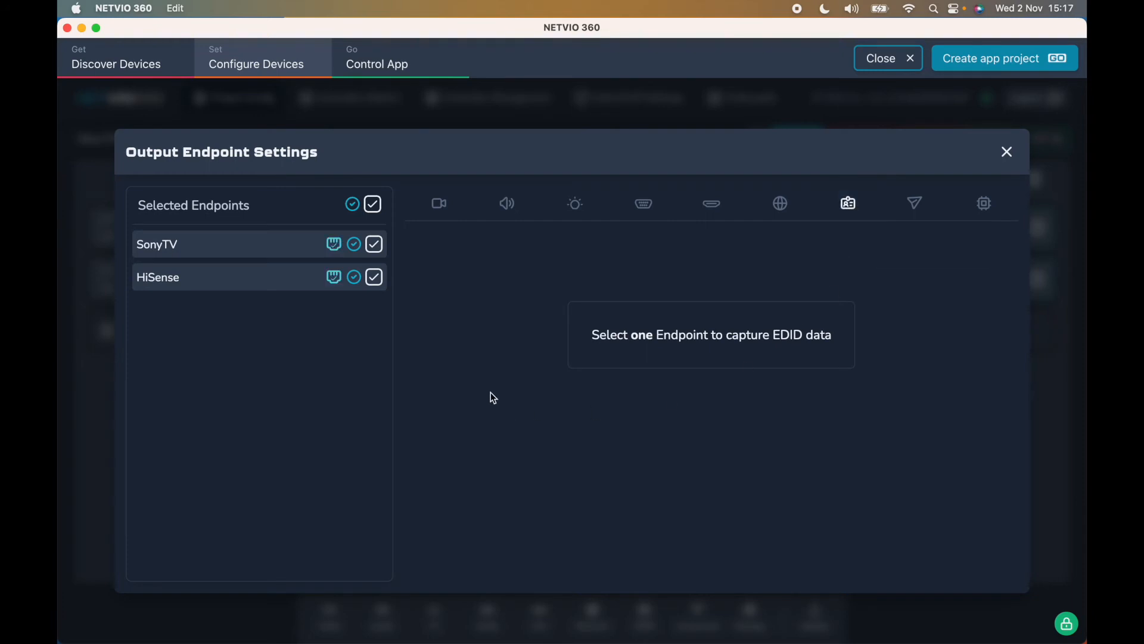
{"action": "left_click", "coordinate": [375, 277]}
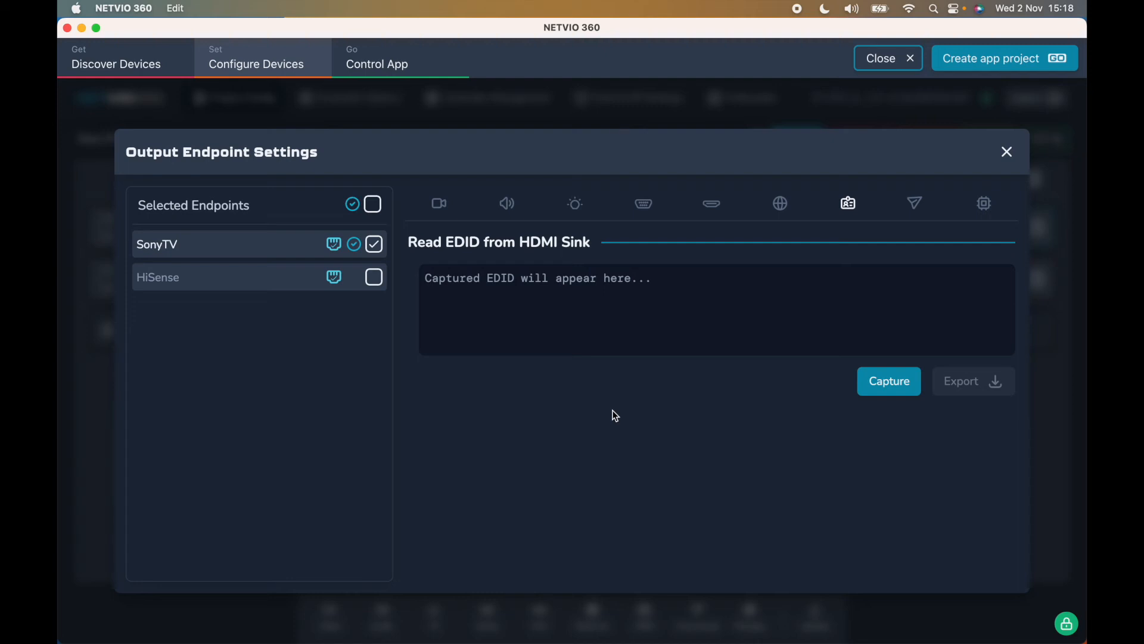
{"action": "left_click", "coordinate": [895, 384]}
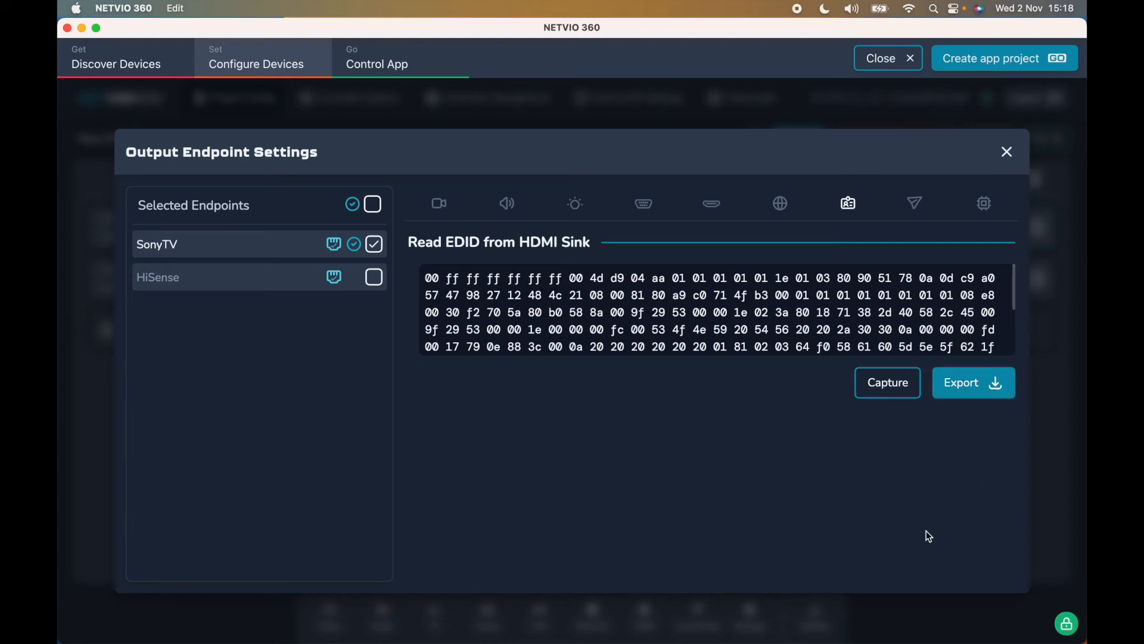
- Review the proxy command types and management options, then close the output endpoint settings dialog
{"action": "left_click", "coordinate": [925, 209]}
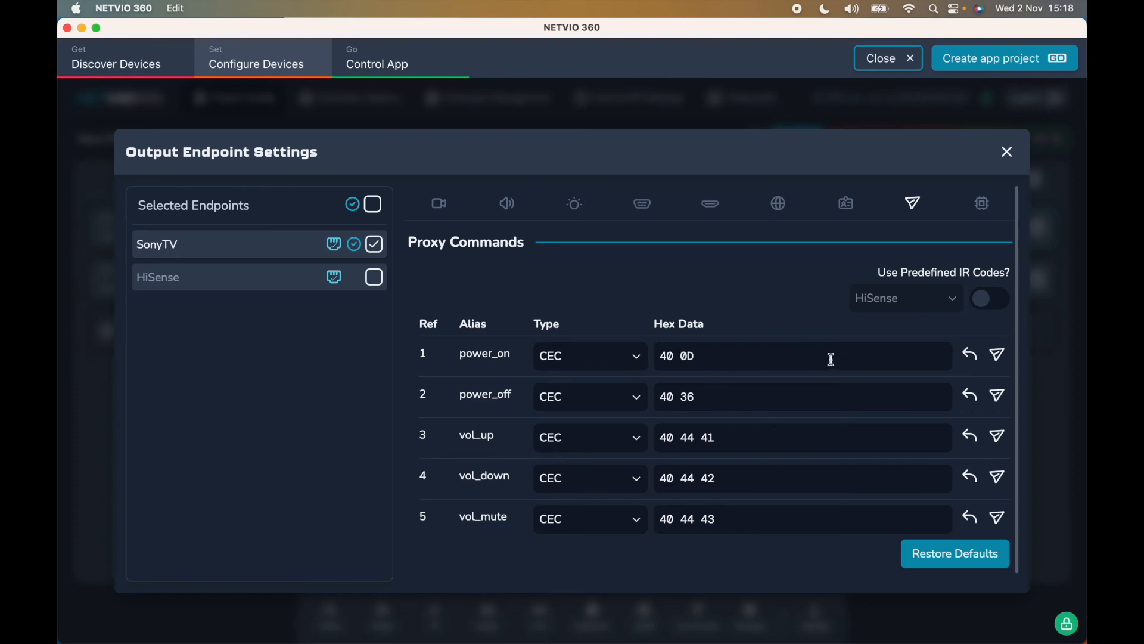
{"action": "left_click", "coordinate": [631, 364]}
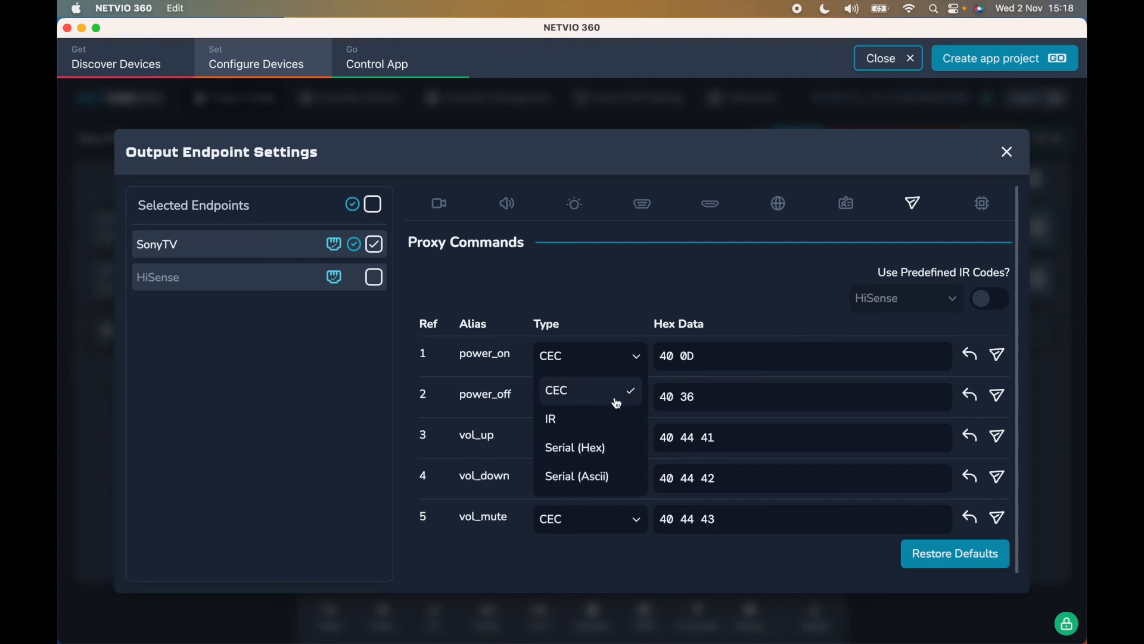
{"action": "left_click", "coordinate": [617, 398]}
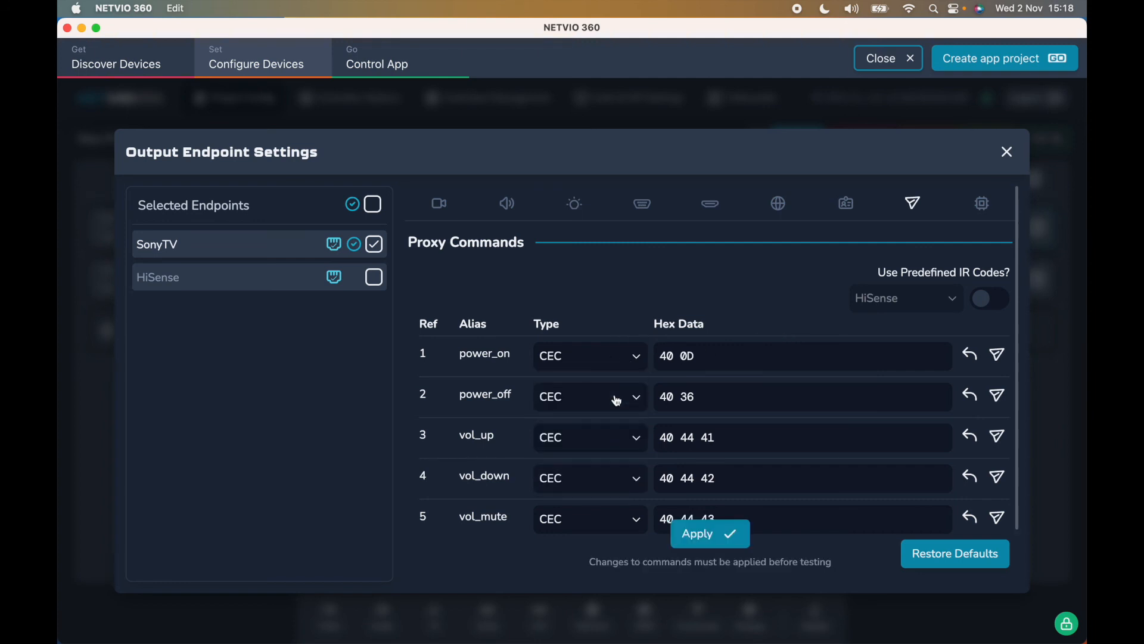
{"action": "left_click", "coordinate": [989, 201]}
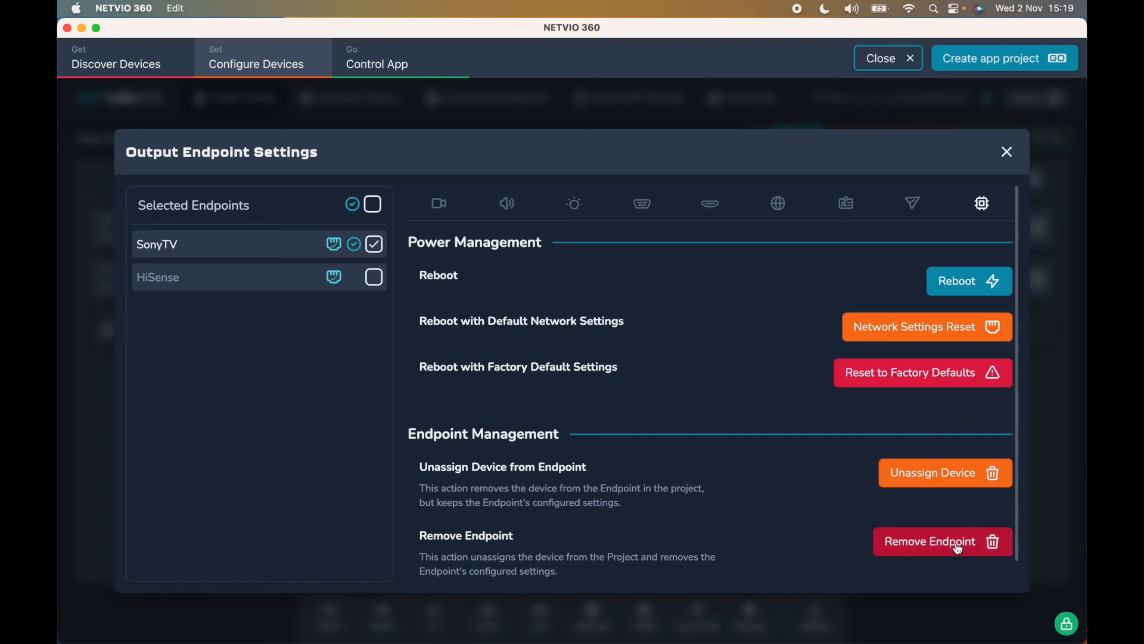
{"action": "left_click", "coordinate": [1011, 156]}
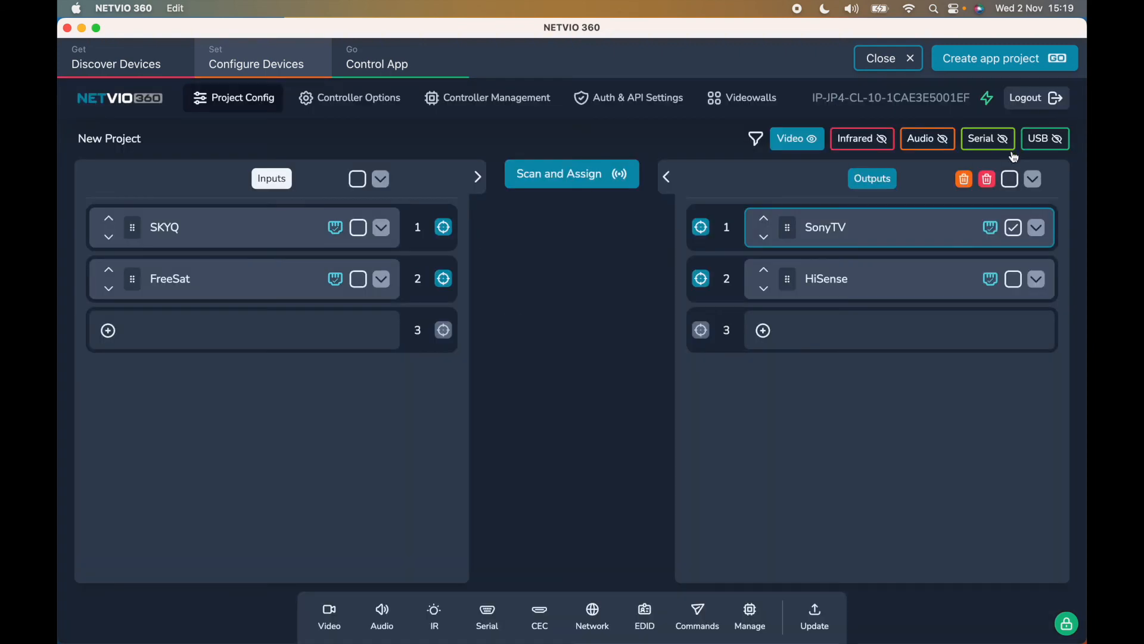